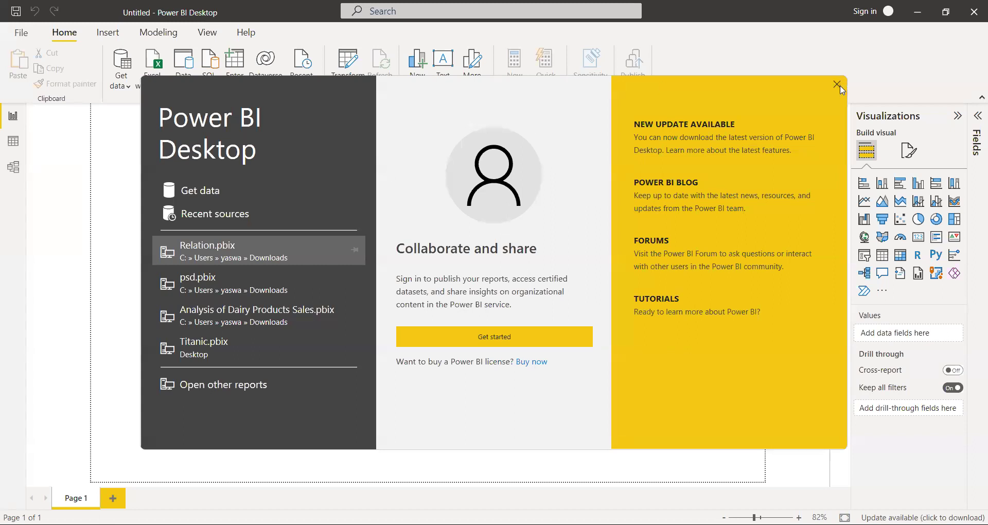
Step: Dismiss the start screen and connect to the Excel workbook Analysis in the Downloads folder as a data source
left_click(126, 84)
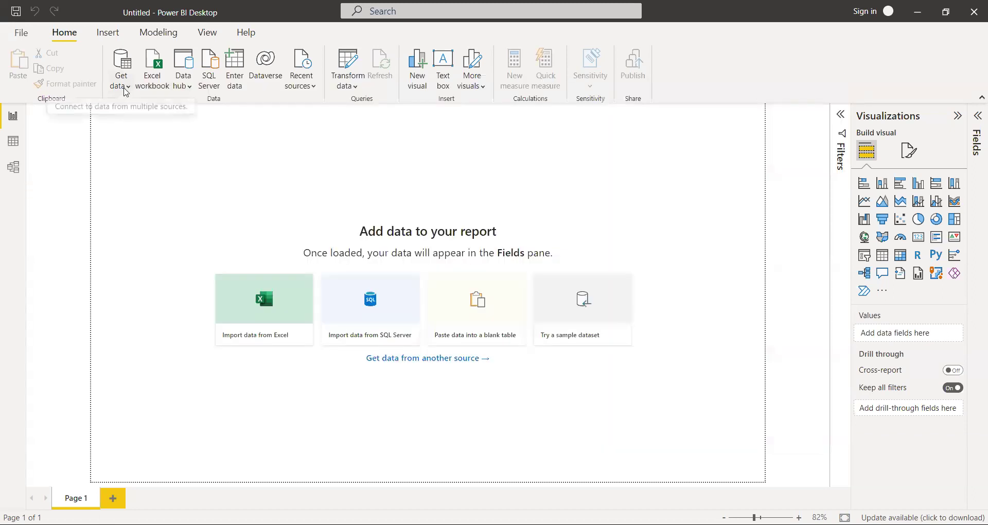
left_click(124, 86)
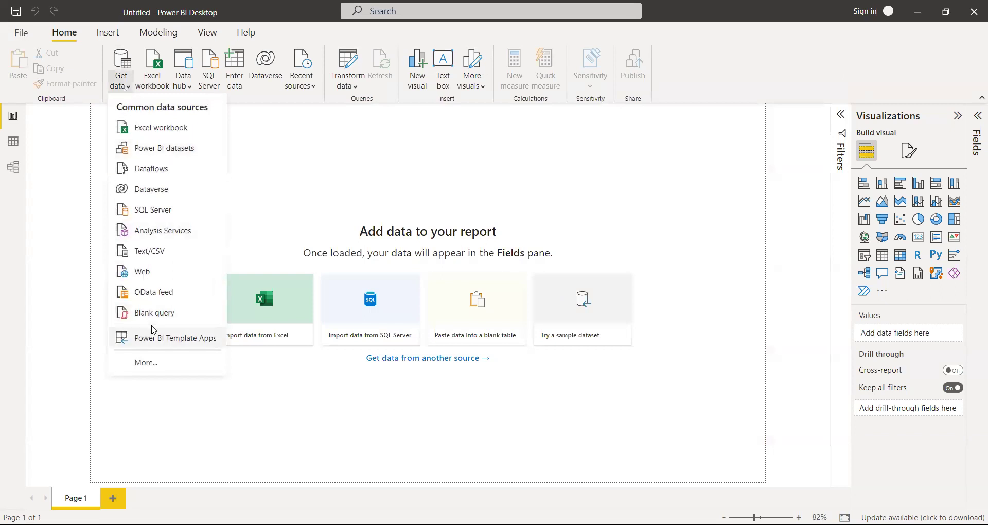
left_click(157, 364)
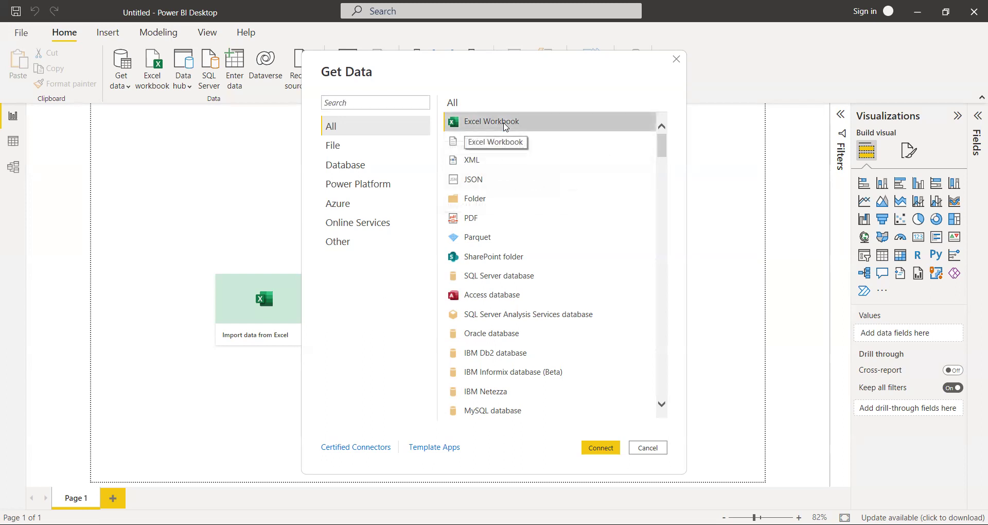
left_click(593, 453)
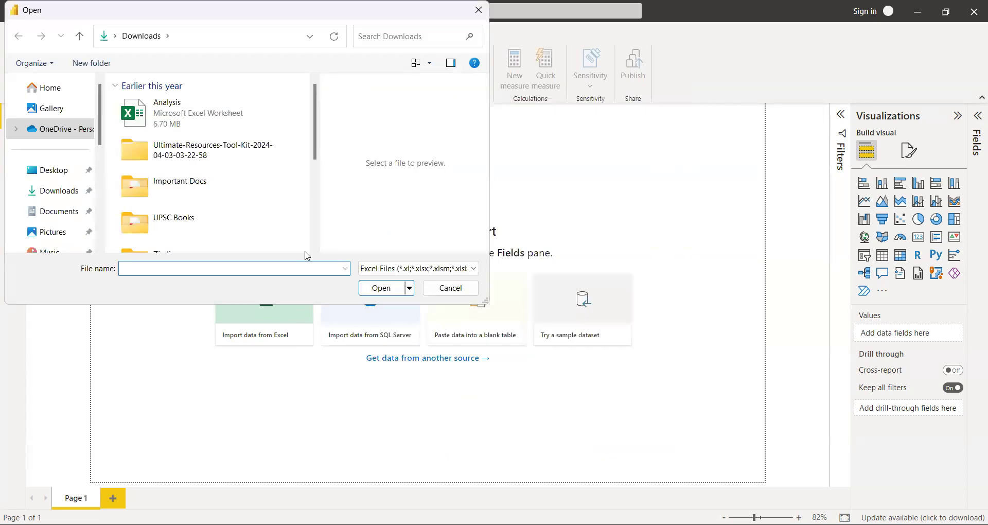
left_click(171, 128)
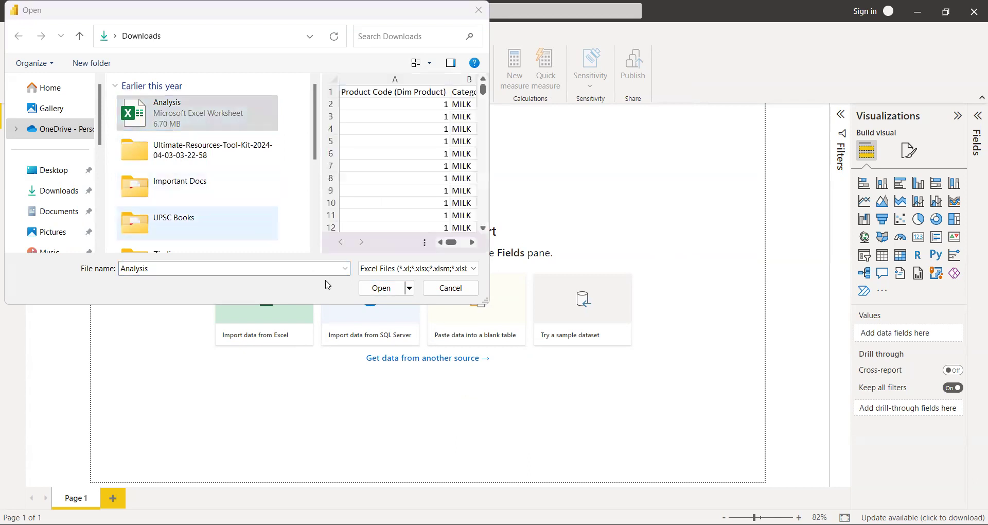
left_click(380, 290)
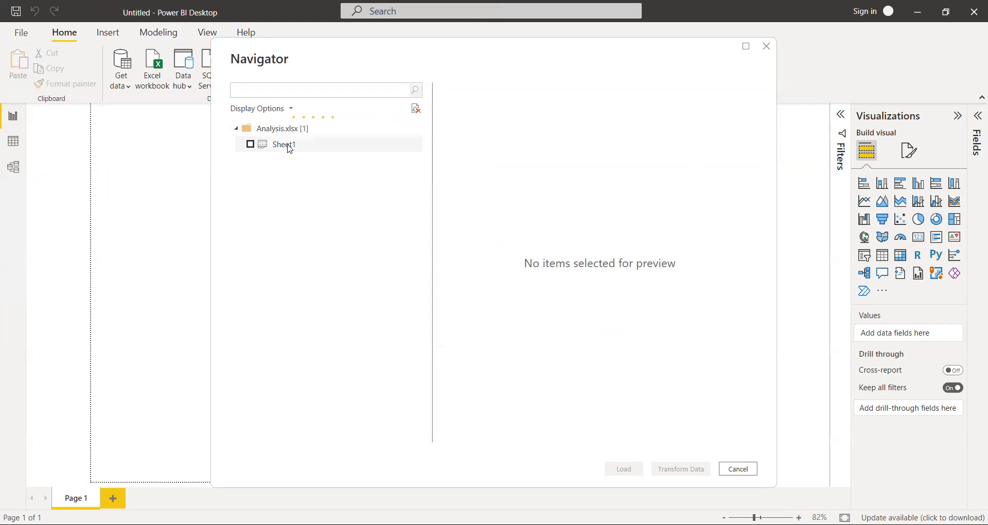
Step: Select Sheet1 of Analysis.xlsx for transformation in the Power Query Editor and refresh its outdated preview
left_click(251, 145)
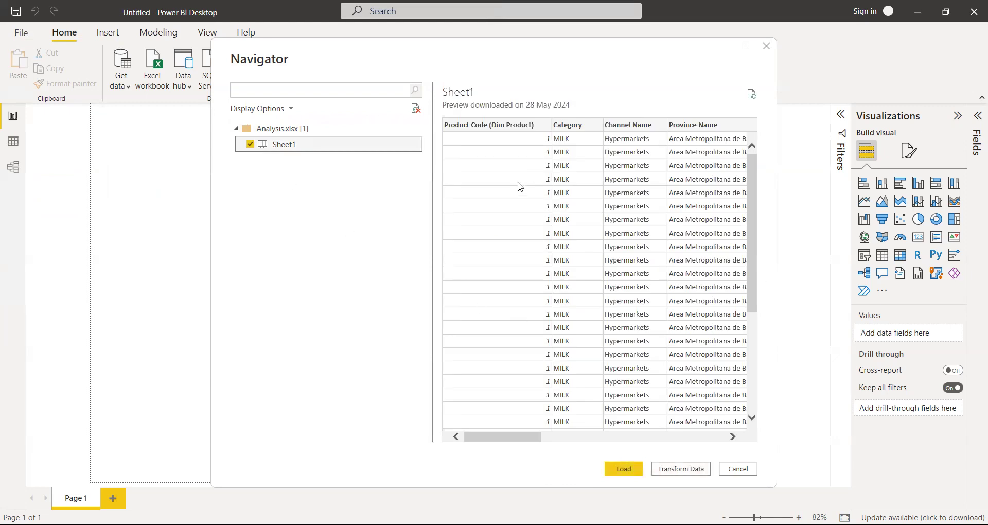
left_click(517, 438)
left_click_drag(520, 440, 479, 466)
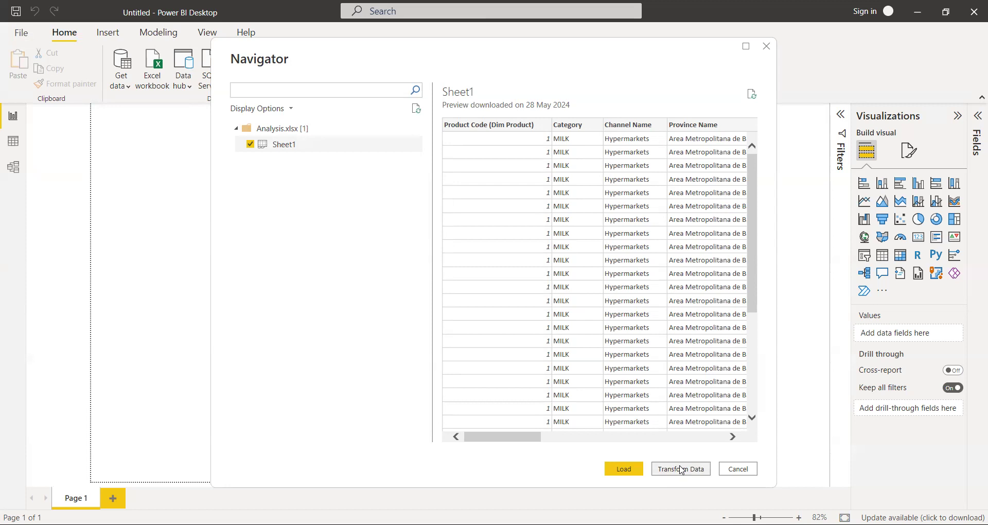
left_click(681, 469)
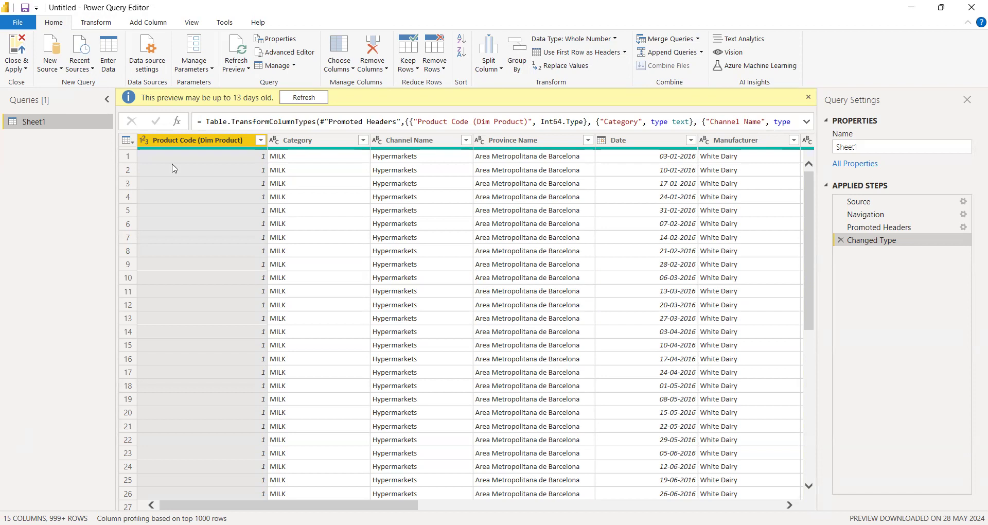
left_click(286, 96)
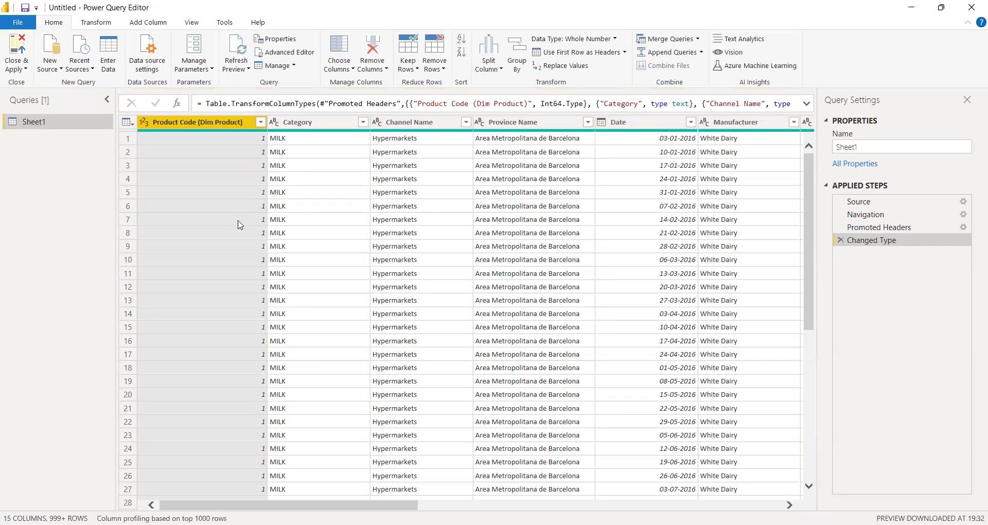
Step: Review the data at each applied step of the Sheet1 query: Source, Navigation, Promoted Headers and Changed Type
left_click(875, 201)
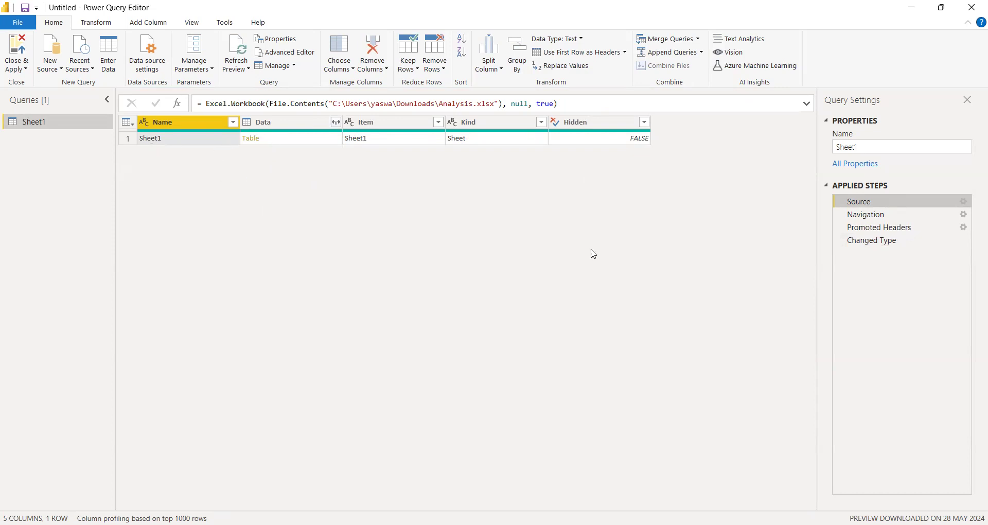
left_click(867, 217)
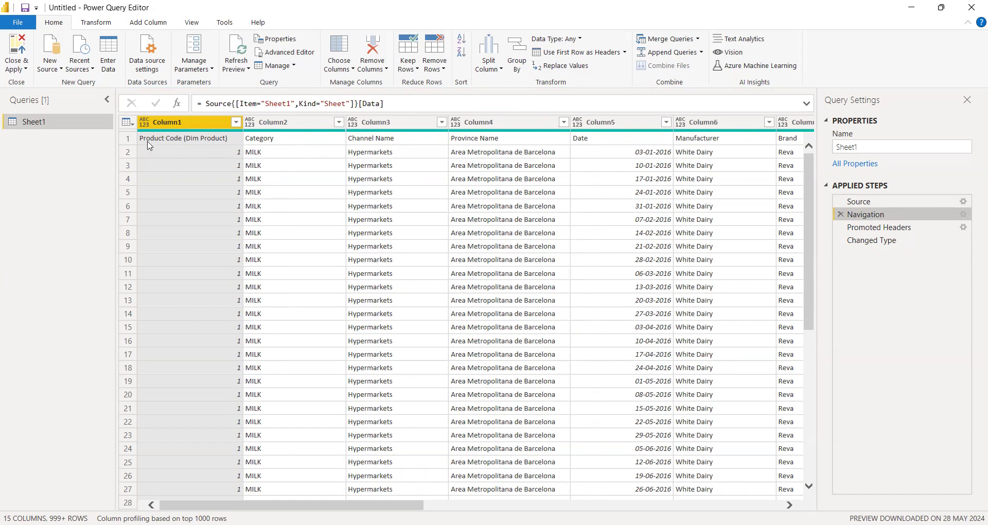
left_click(886, 228)
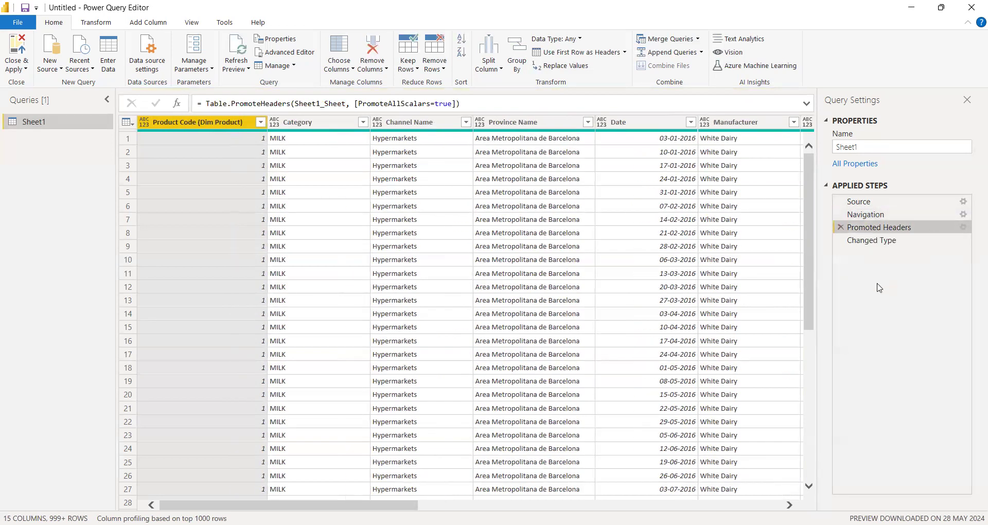
left_click(900, 241)
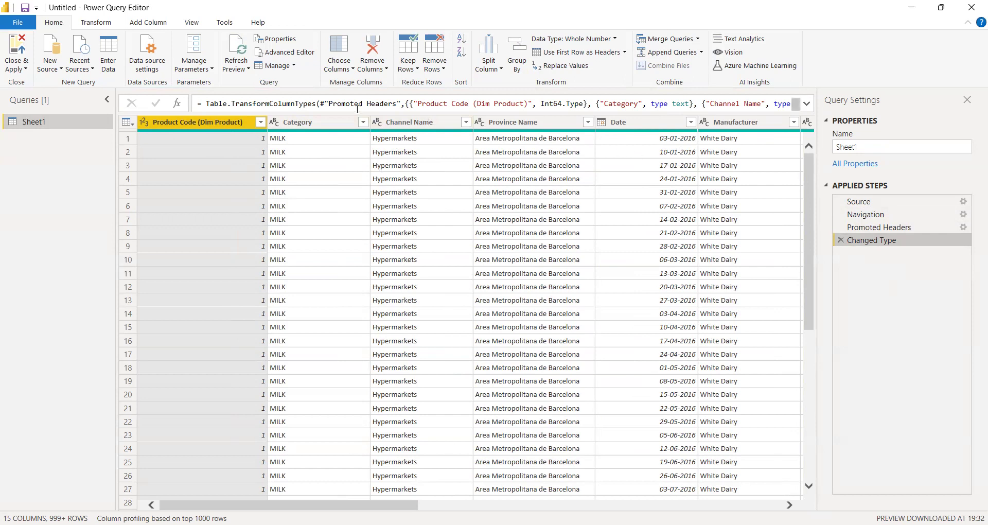
Step: Remove the Category column from the Sheet1 query and apply the changes to the report
left_click(316, 122)
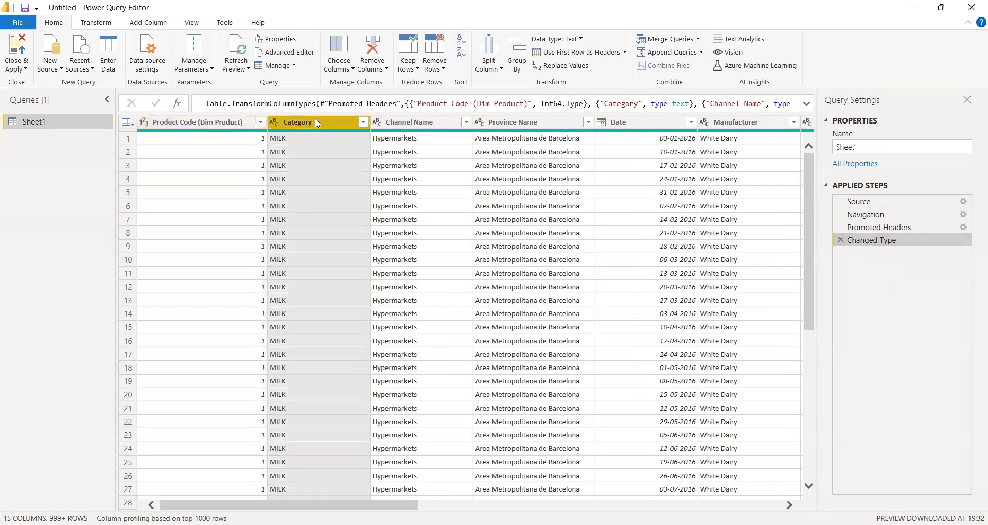
right_click(317, 123)
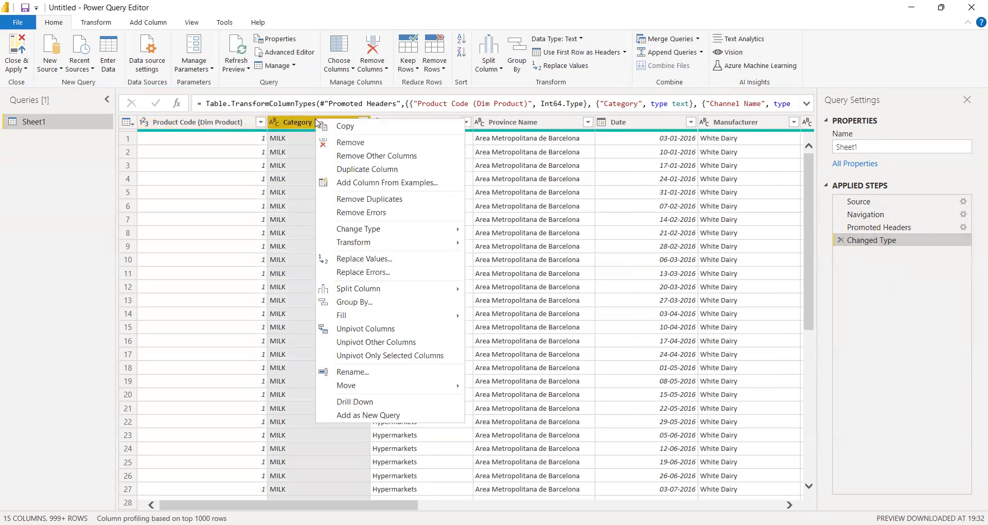
left_click(348, 144)
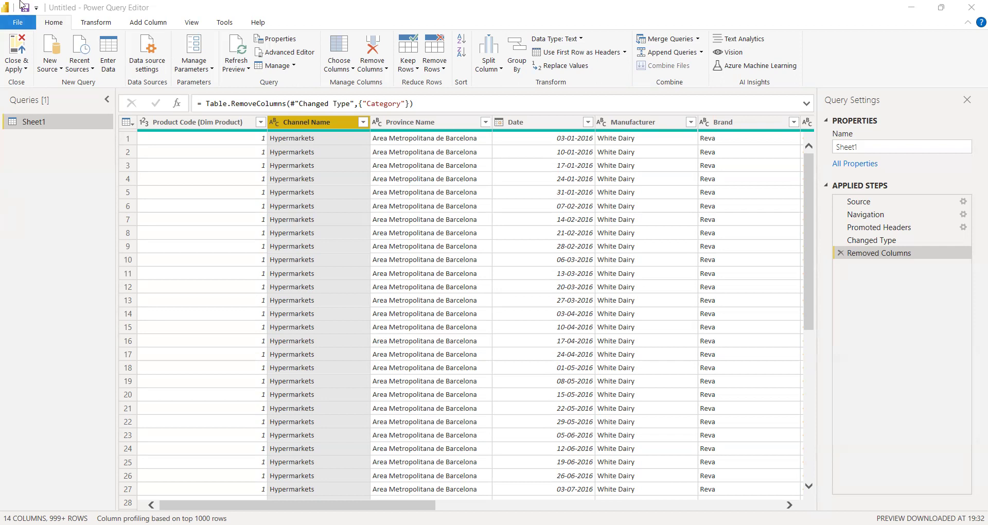
left_click(22, 73)
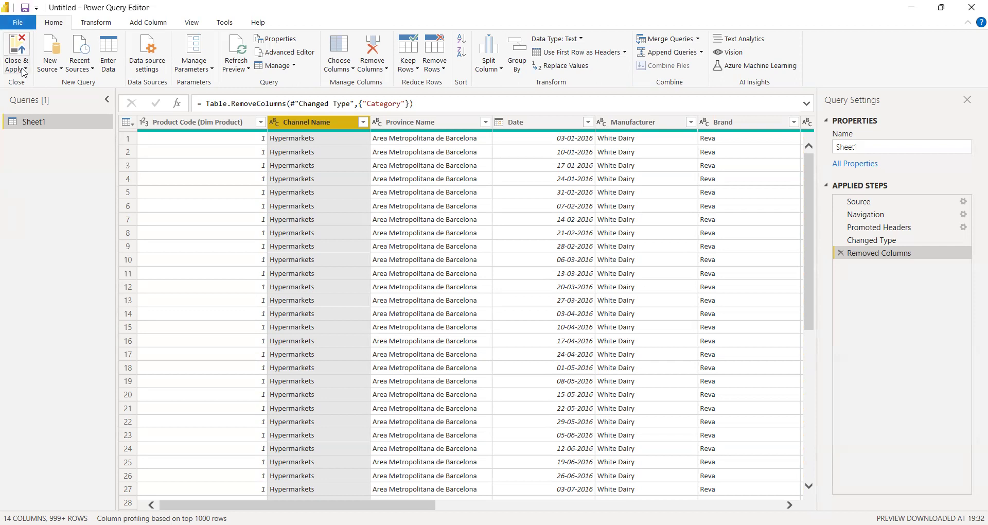
left_click(23, 73)
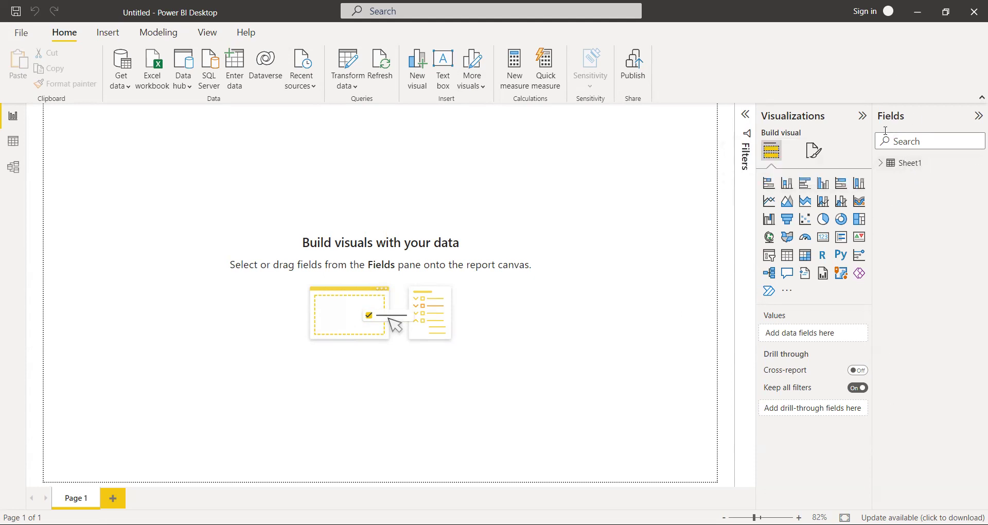
Step: Expand the Sheet1 table and examine the levels of the Date field's hierarchy
left_click(879, 163)
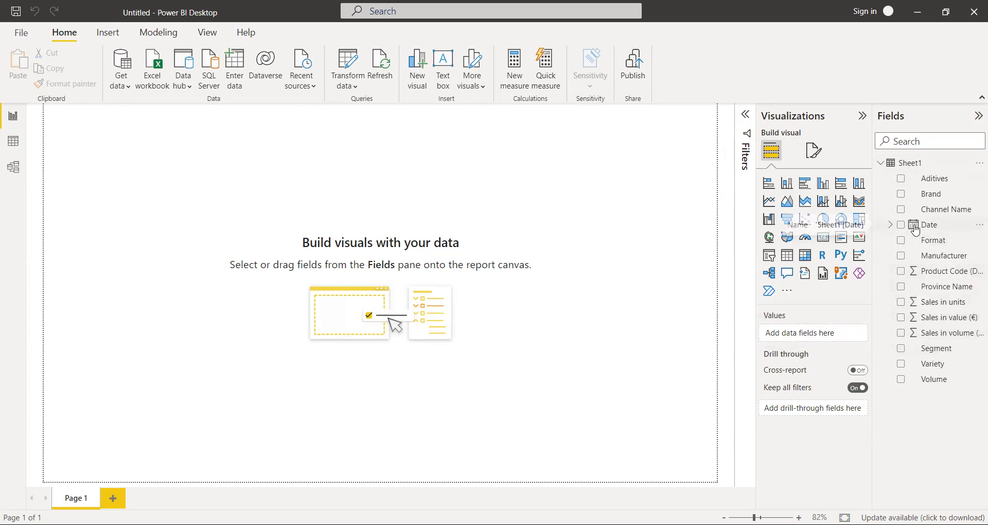
left_click(891, 225)
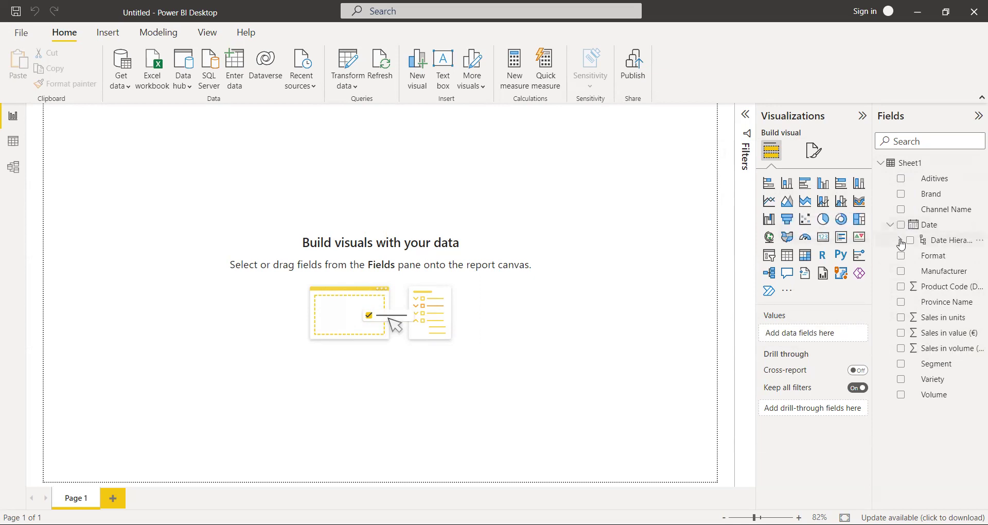
left_click(900, 241)
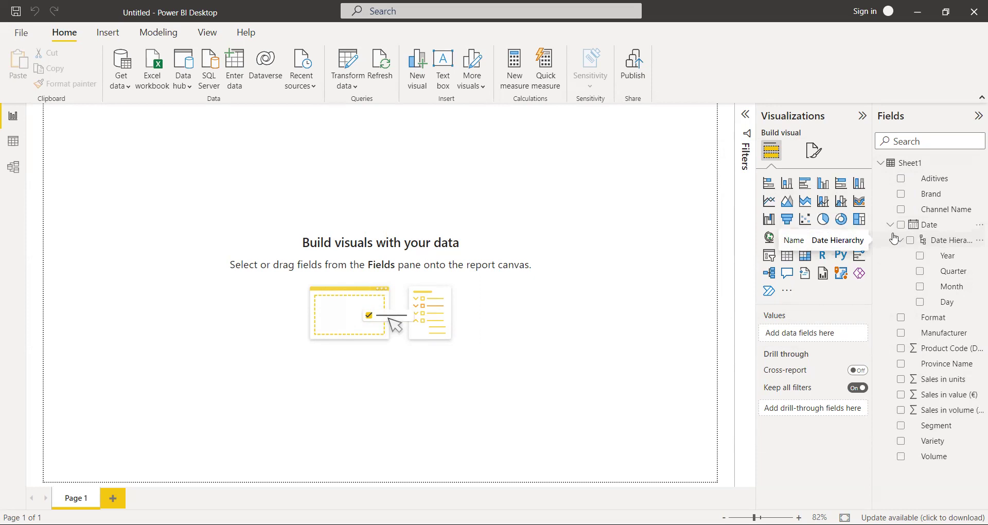
left_click(890, 226)
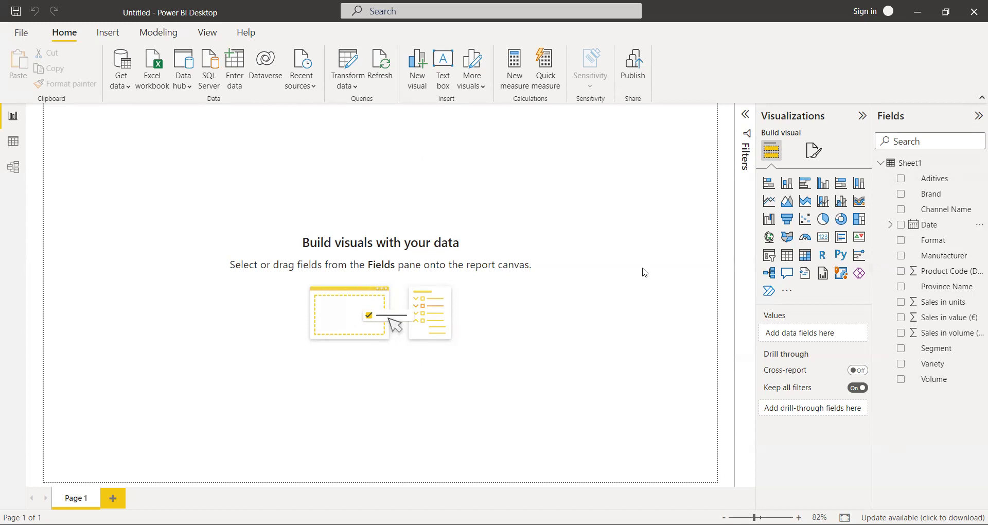
Step: Add a stacked column chart with Manufacturer on the X-axis and Sales in value (€) on the Y-axis, and enlarge it
left_click(786, 183)
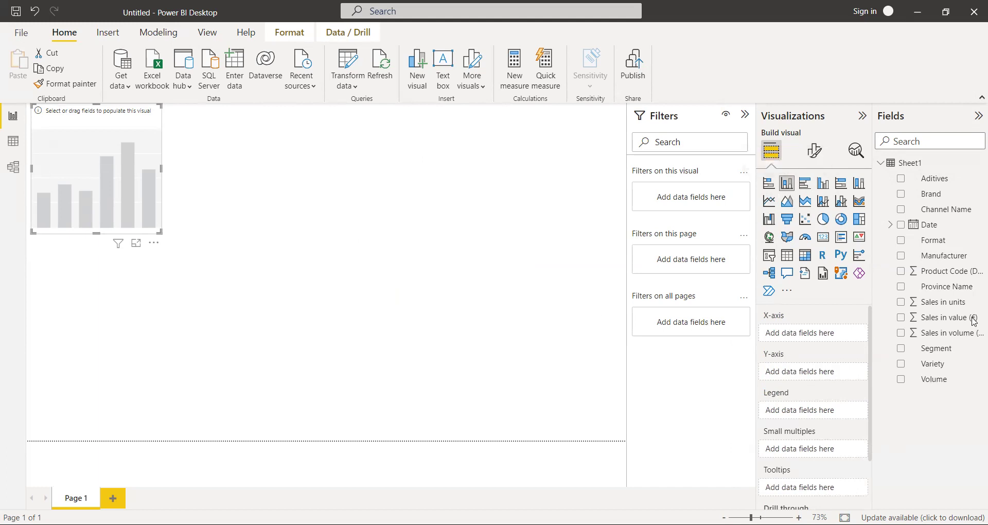
left_click_drag(943, 256, 845, 333)
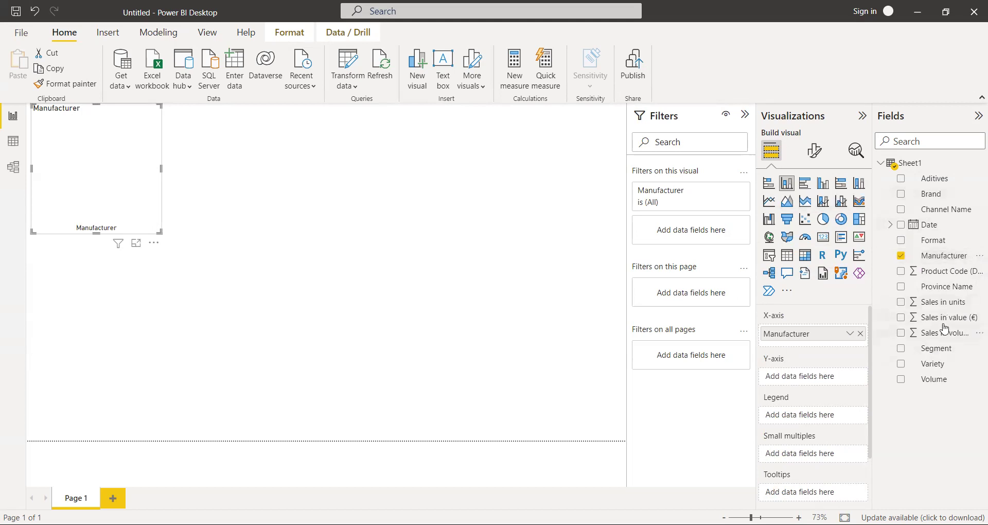
left_click_drag(944, 323, 824, 386)
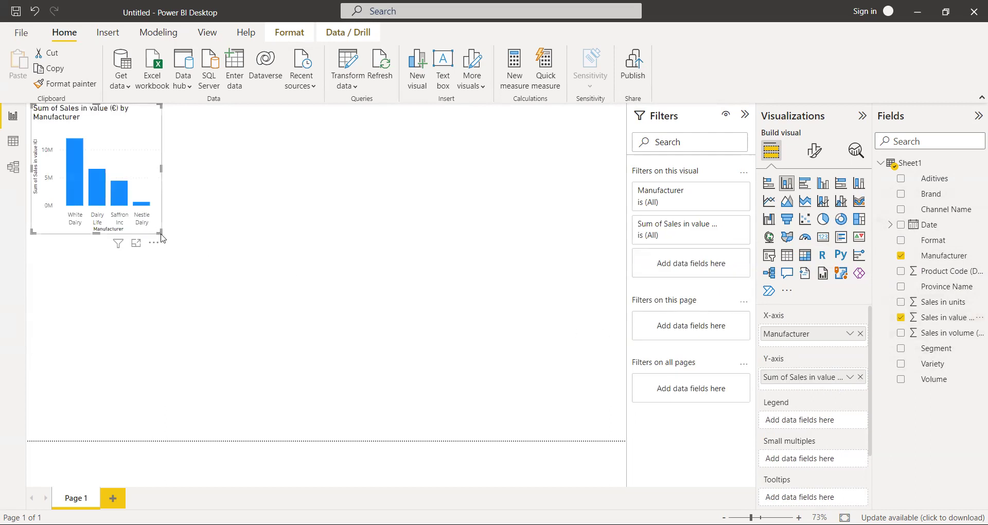
left_click_drag(160, 231, 324, 293)
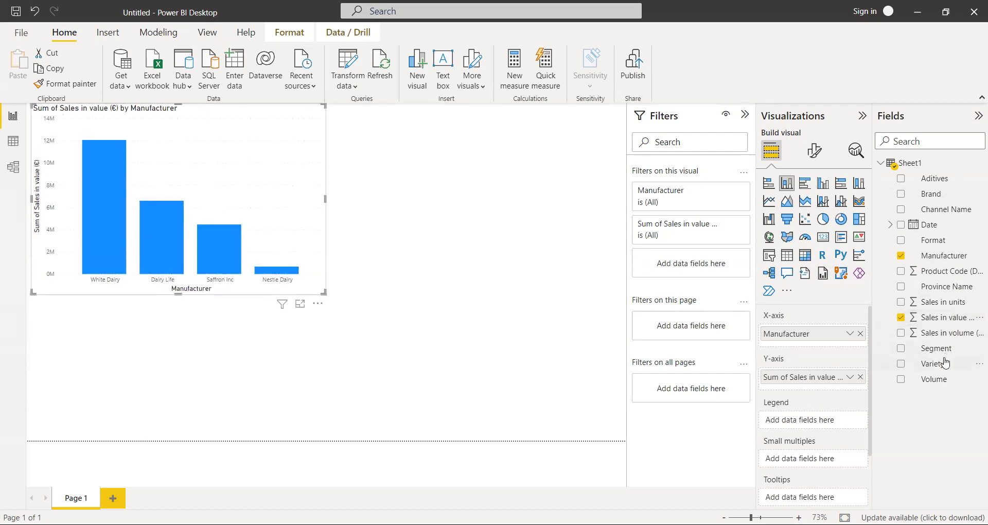
Step: Try Segment as the column chart's legend, inspect a Saffron Inc bar section, and remove the field again
left_click_drag(944, 354, 822, 425)
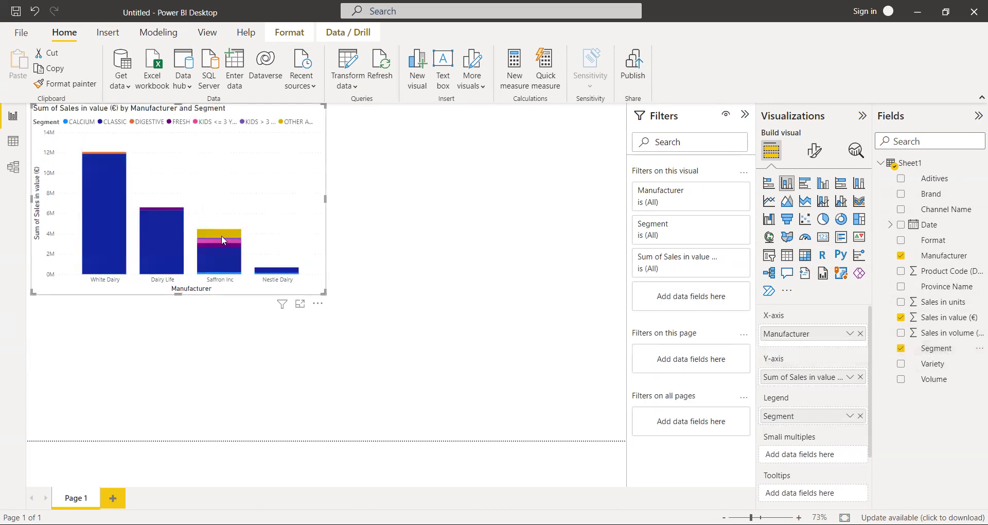
mouse_move(221, 238)
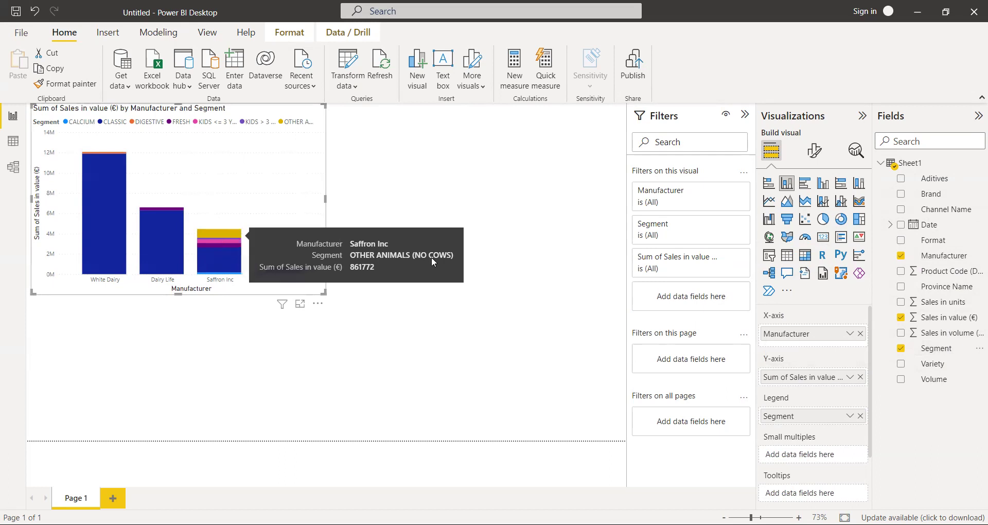
left_click(861, 417)
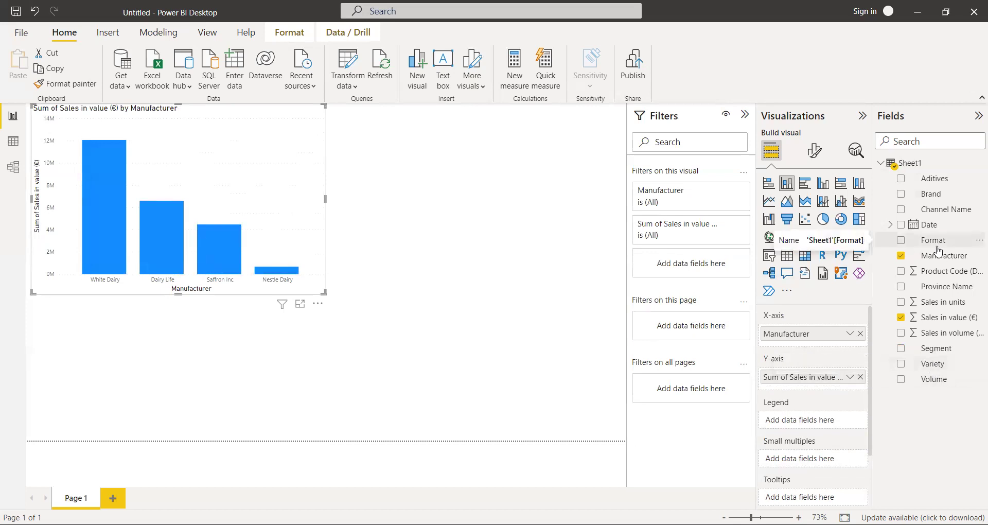
Step: Split the column chart by Format in the legend and inspect the TETRA BRICK and BOTTLE sections of White Dairy
left_click_drag(940, 247, 825, 422)
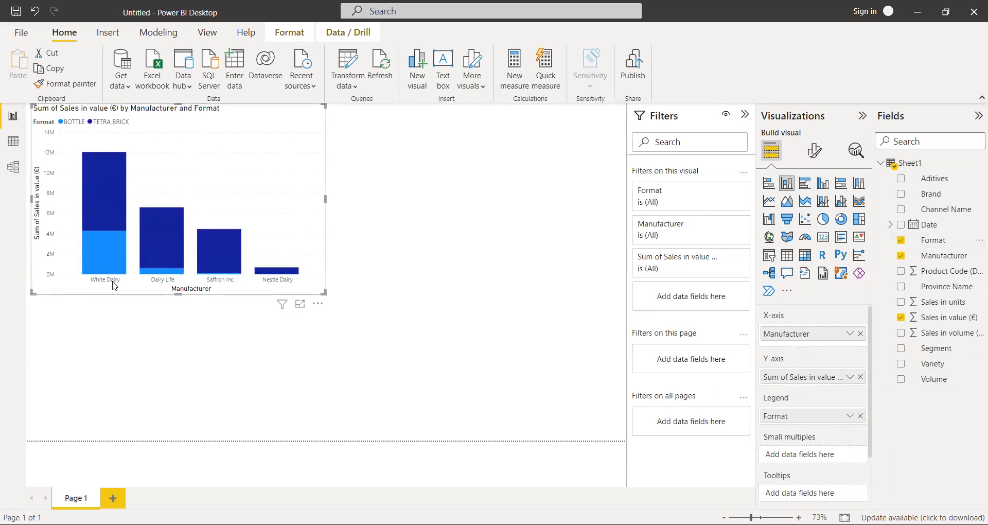
mouse_move(119, 206)
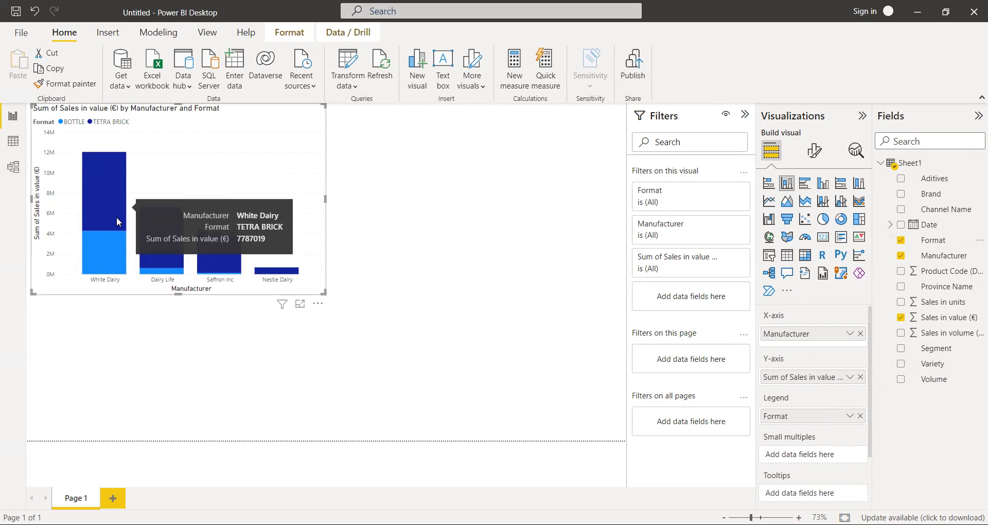
mouse_move(113, 245)
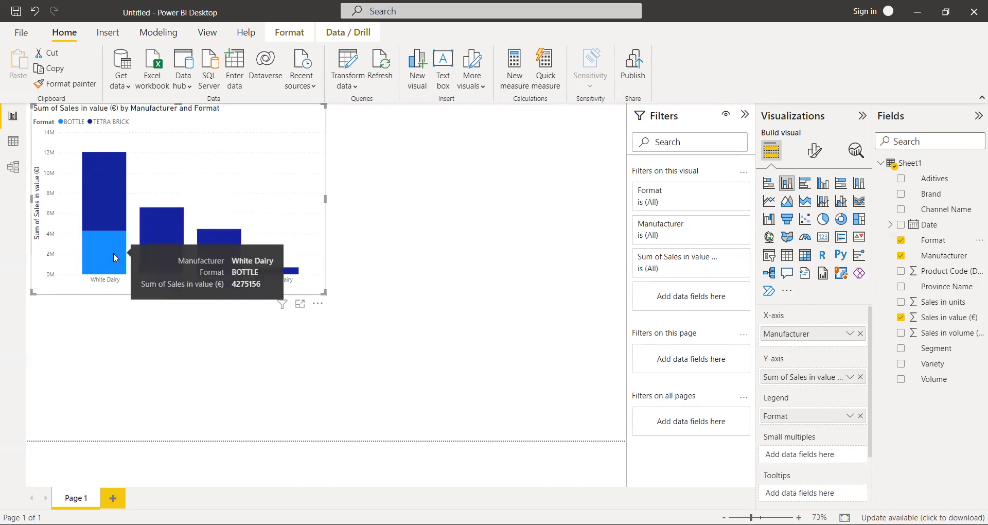